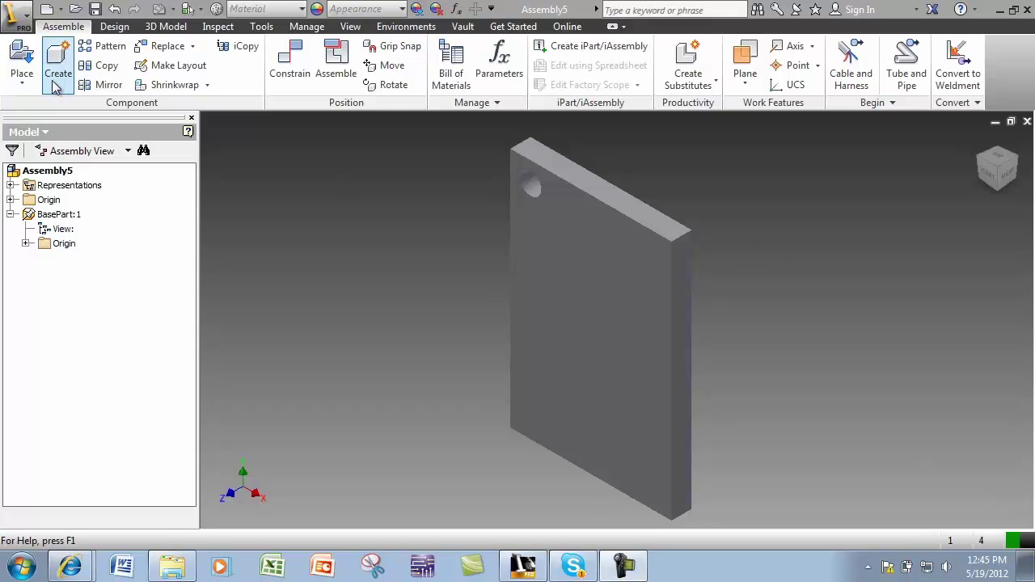
Choose the Hex Bolt - Inch from the hex head bolts in Content Center for placement in the assembly
click(27, 87)
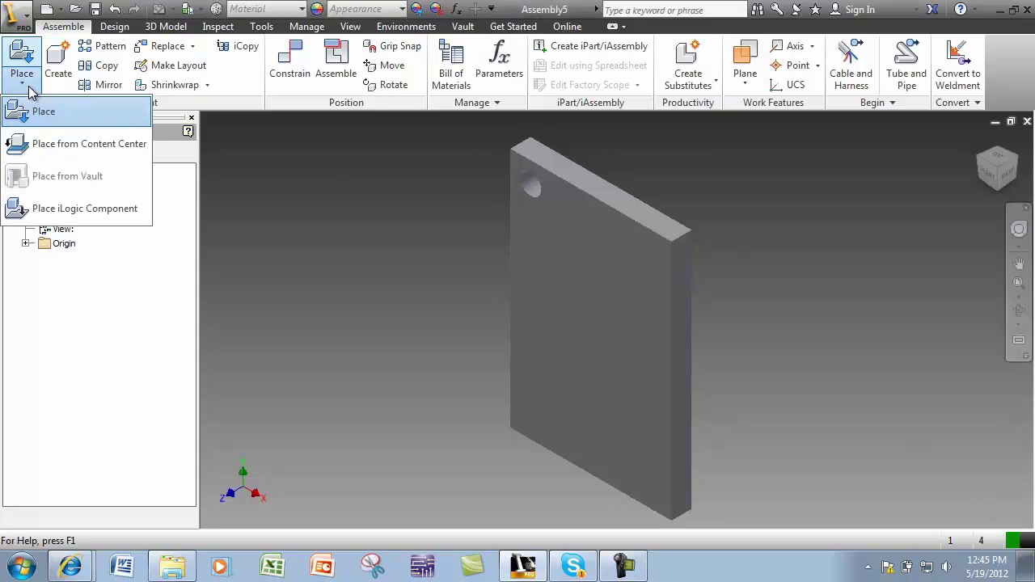
click(55, 151)
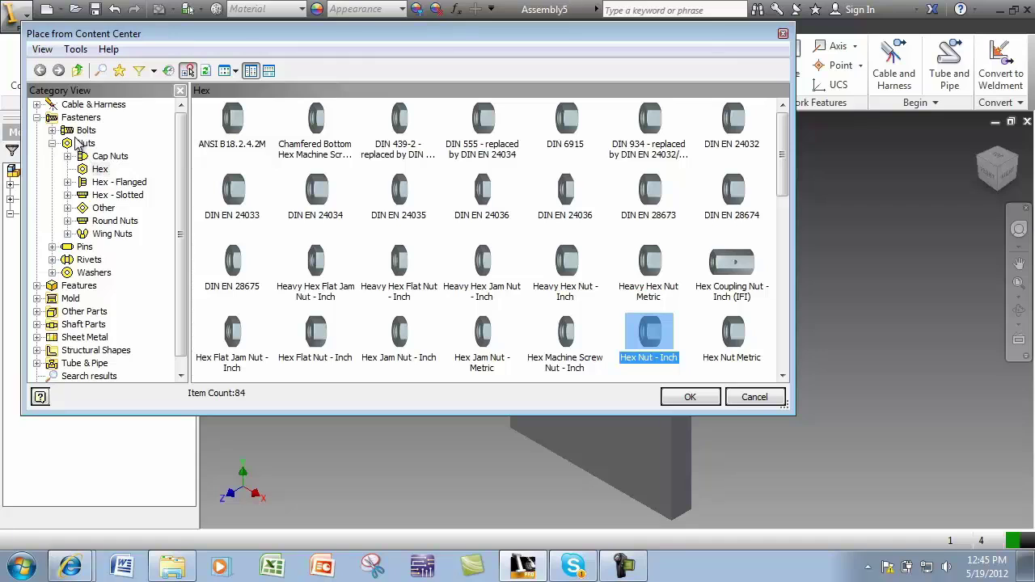
click(53, 131)
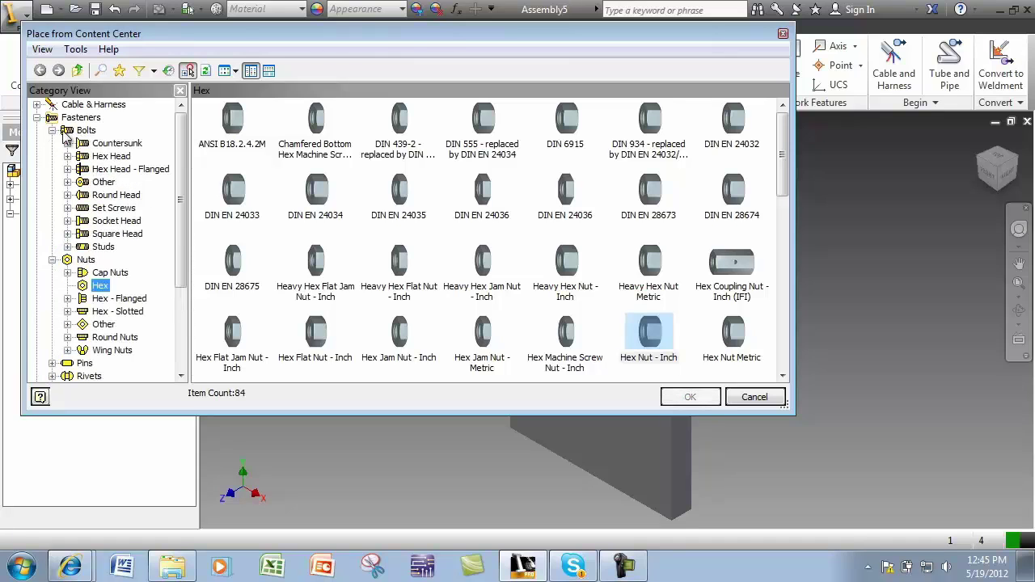
click(113, 158)
scroll(654, 312, down, 3)
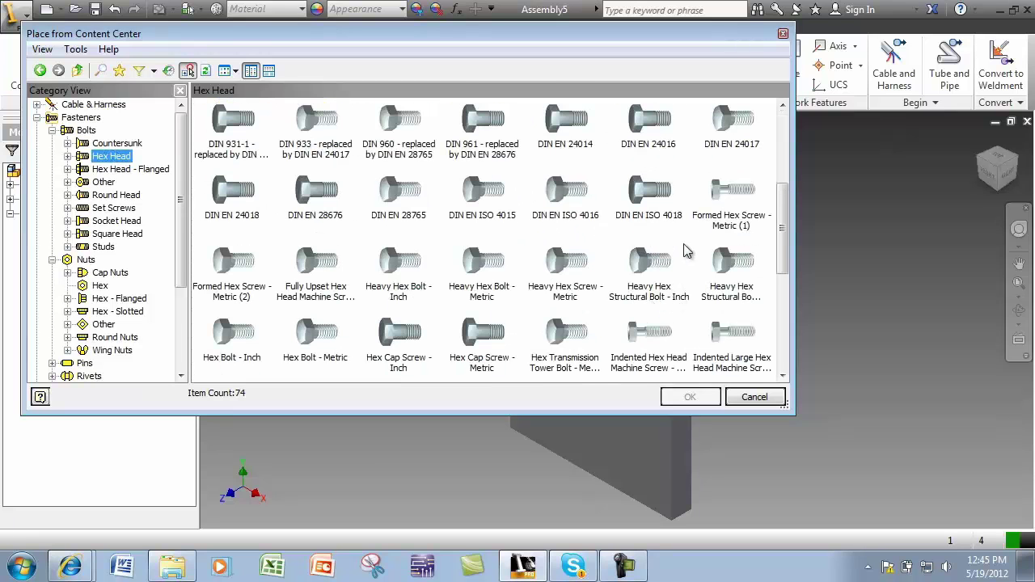
scroll(685, 252, down, 1)
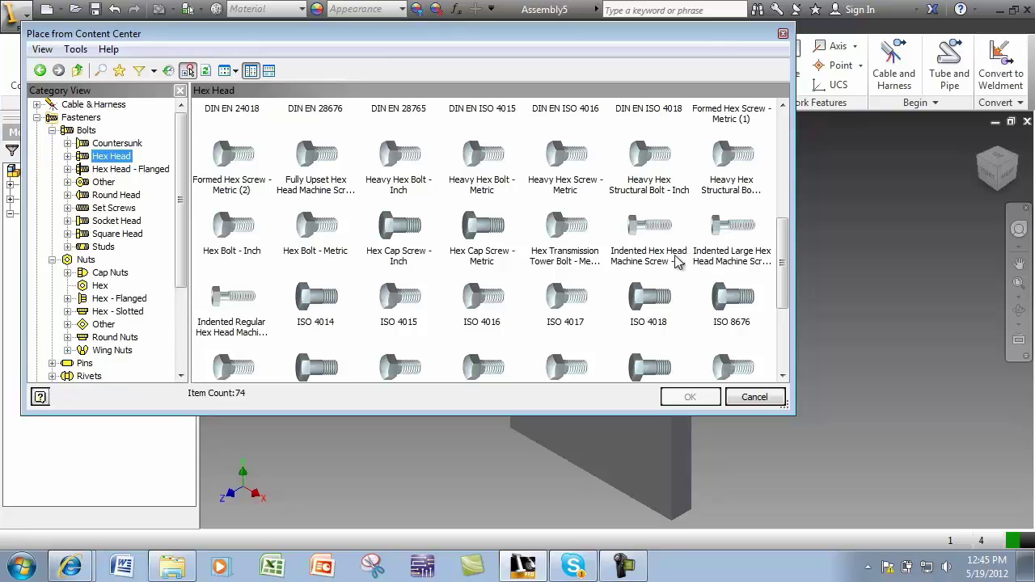
click(408, 166)
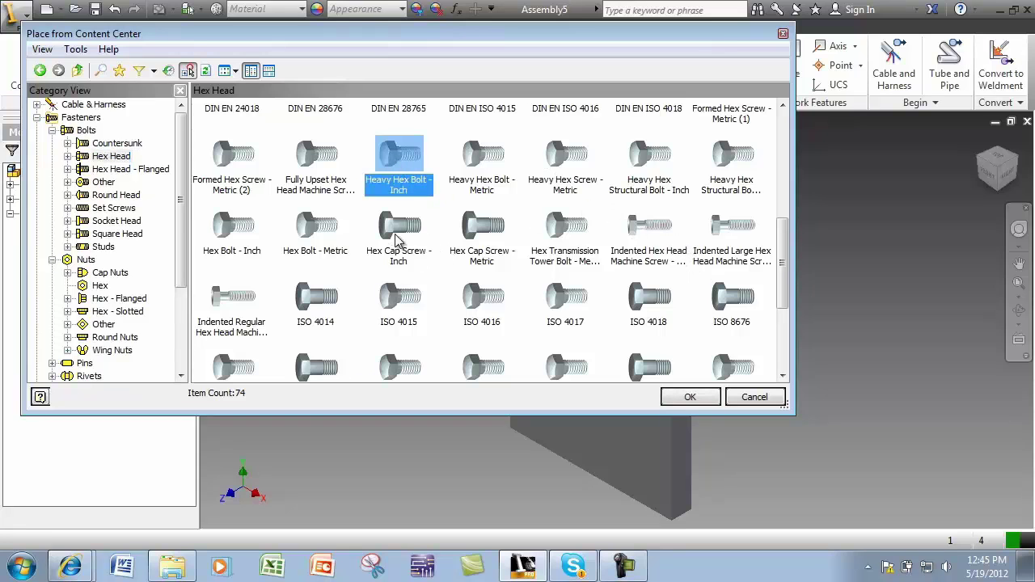
click(231, 232)
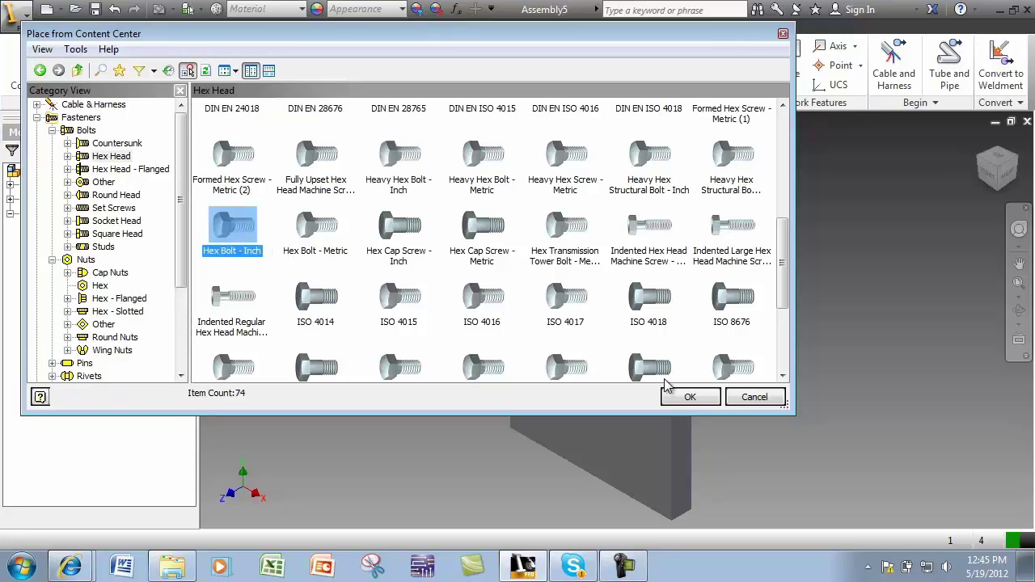
click(688, 397)
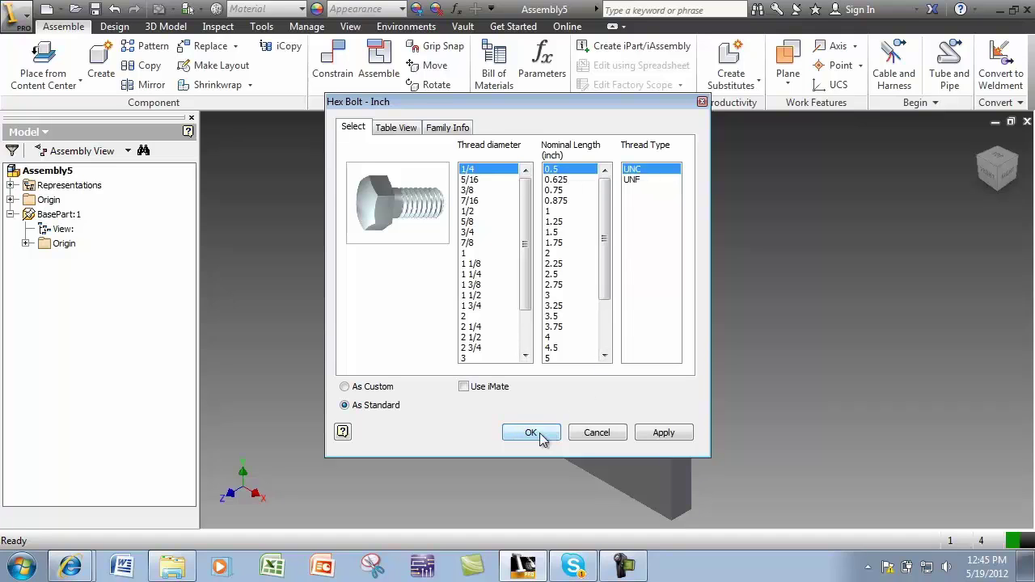
Place one standard hex bolt with 1/4 thread diameter, 0.5 inch nominal length and UNC thread beside the base plate
click(540, 433)
click(437, 217)
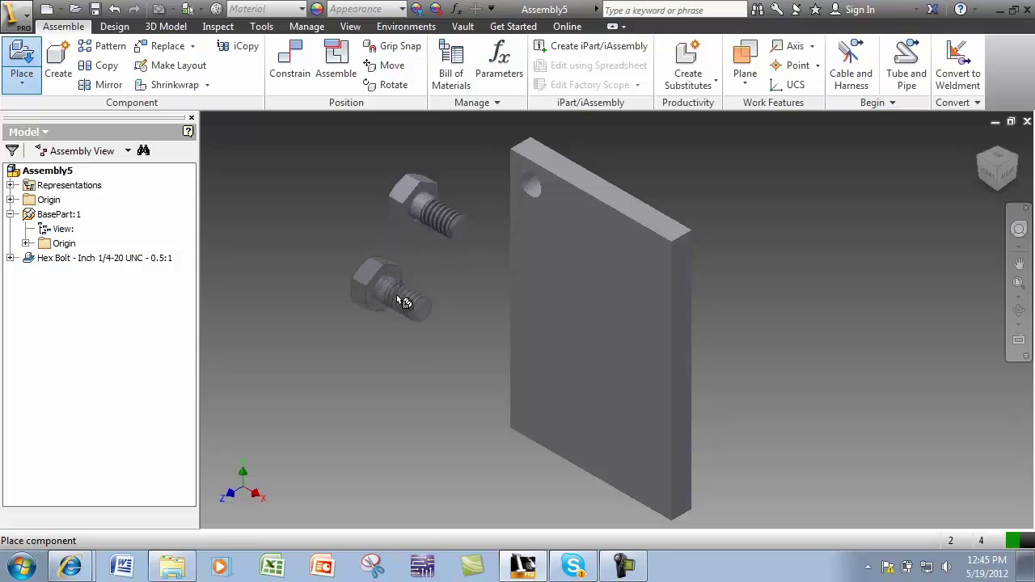
right_click(405, 301)
click(447, 296)
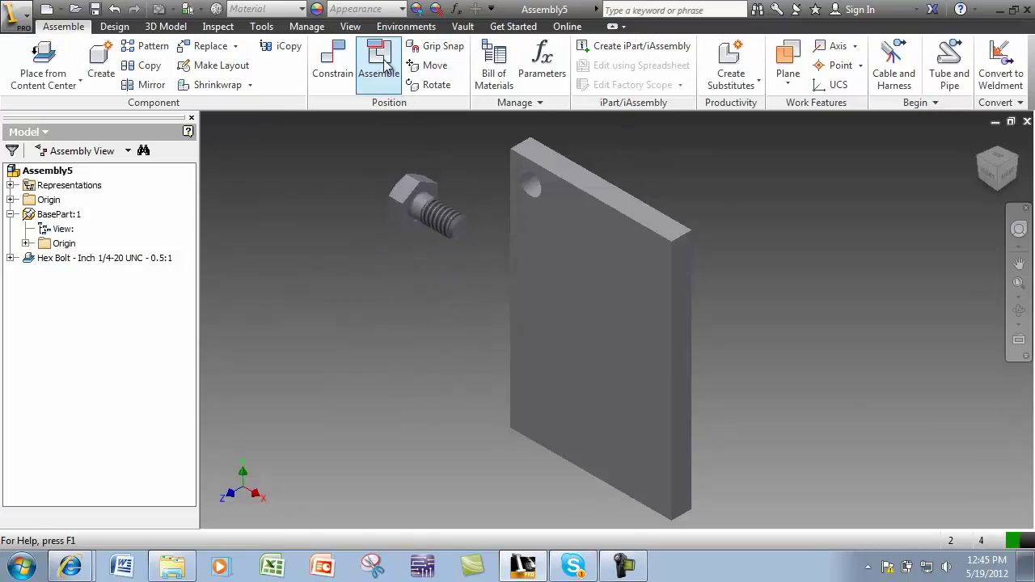
Assemble the hex bolt into the base plate's hole with an insert constraint at 0.000 in offset
click(387, 66)
click(458, 198)
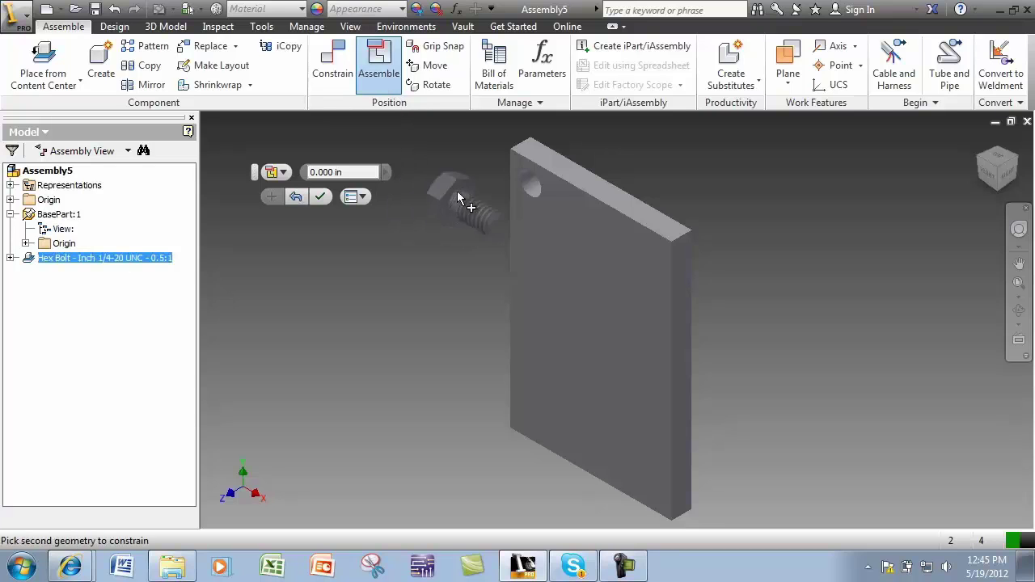
click(543, 194)
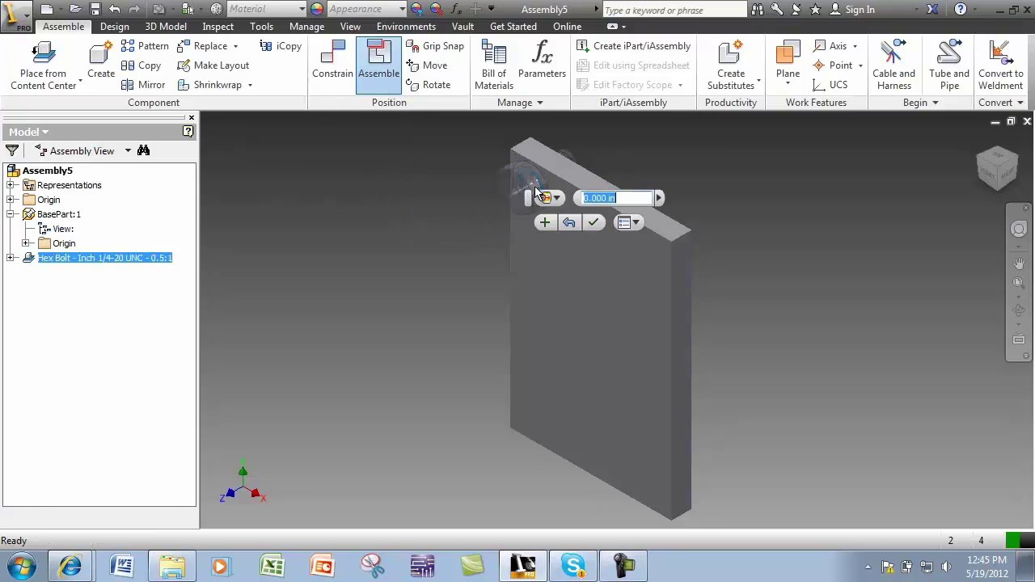
click(595, 223)
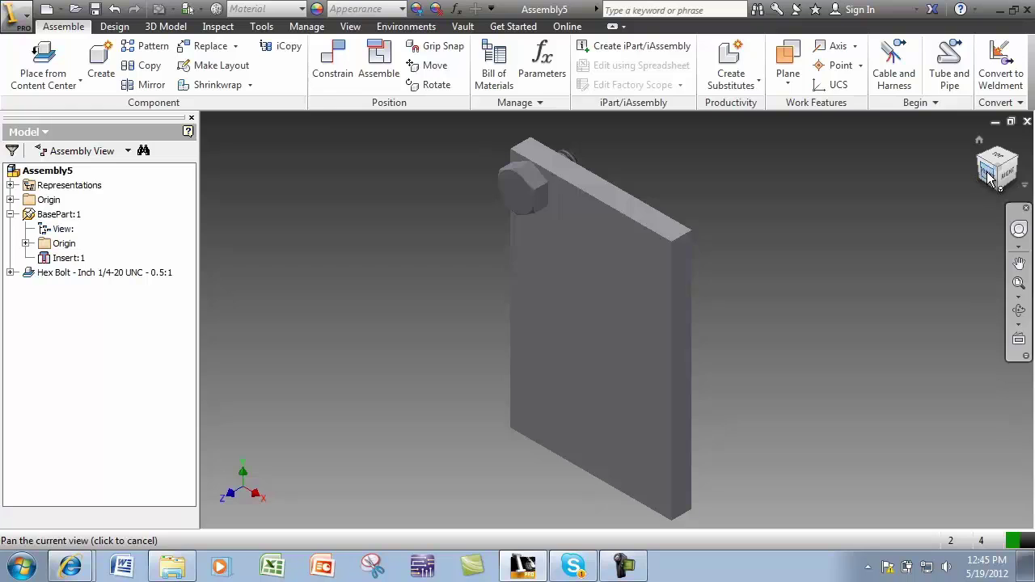
Choose the Hex Nut - Inch from the hex nuts in Content Center for placement near the bolt's threaded end
click(988, 178)
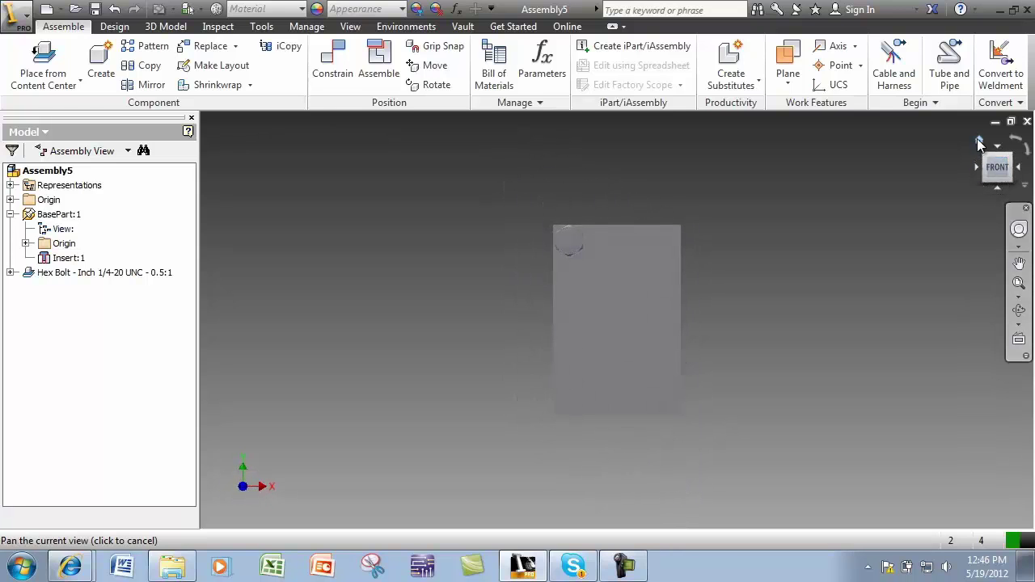
click(979, 141)
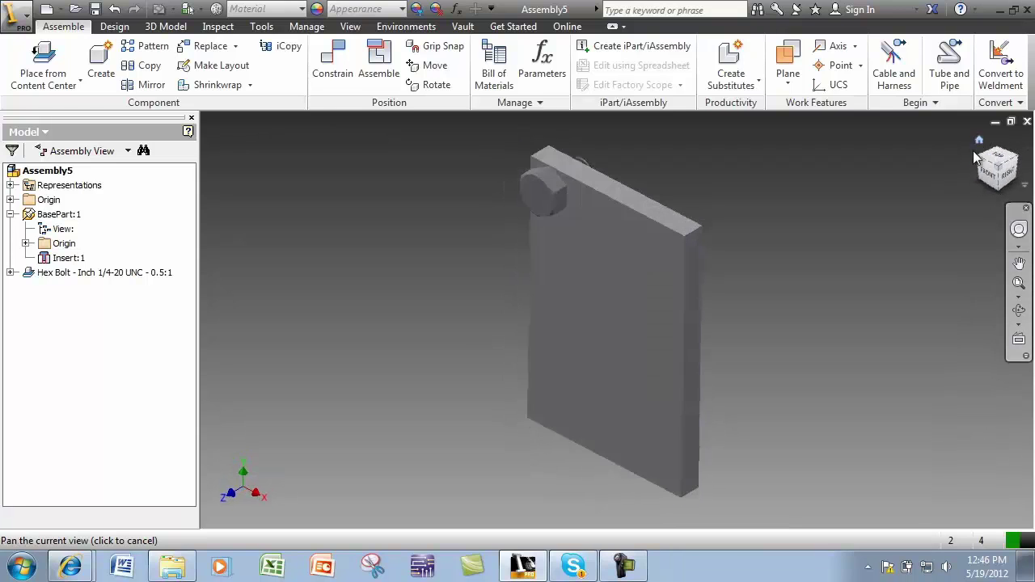
click(1016, 167)
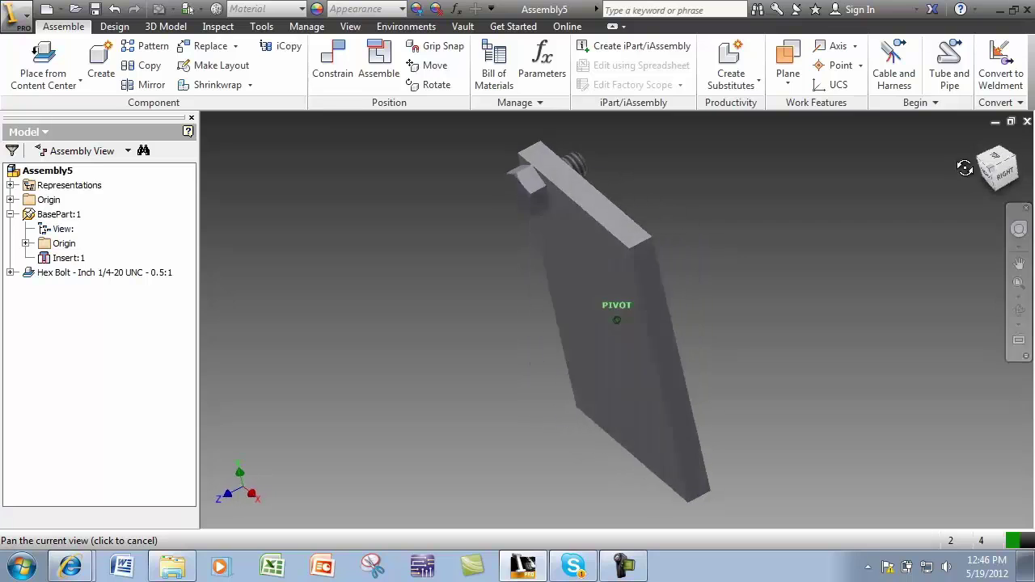
click(58, 61)
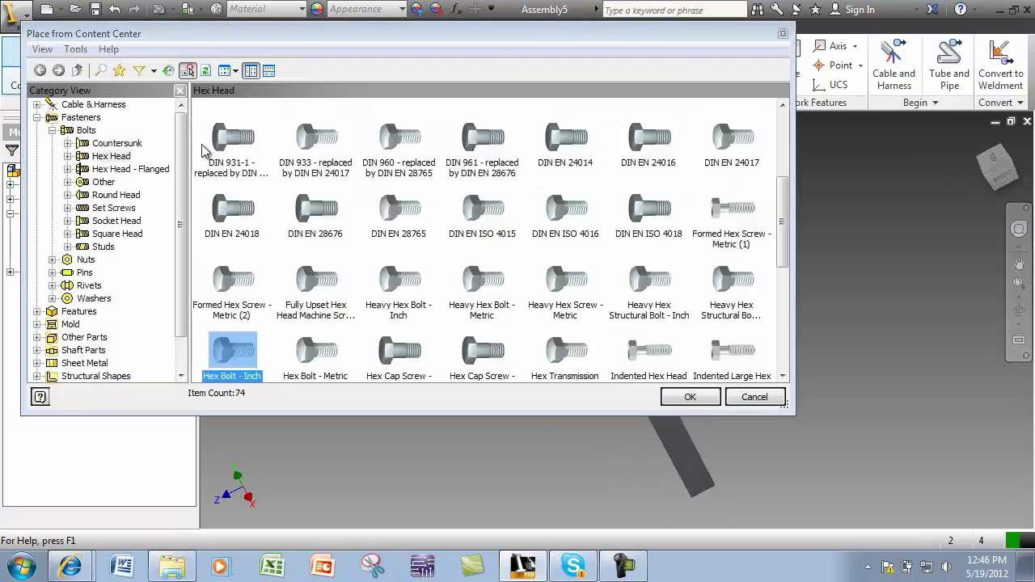
click(81, 261)
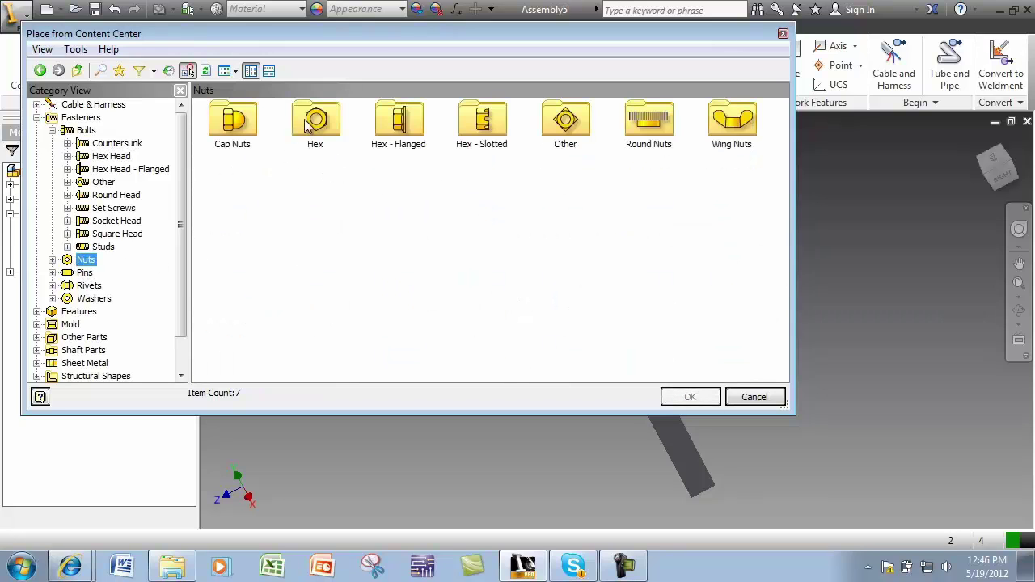
click(308, 121)
double_click(334, 134)
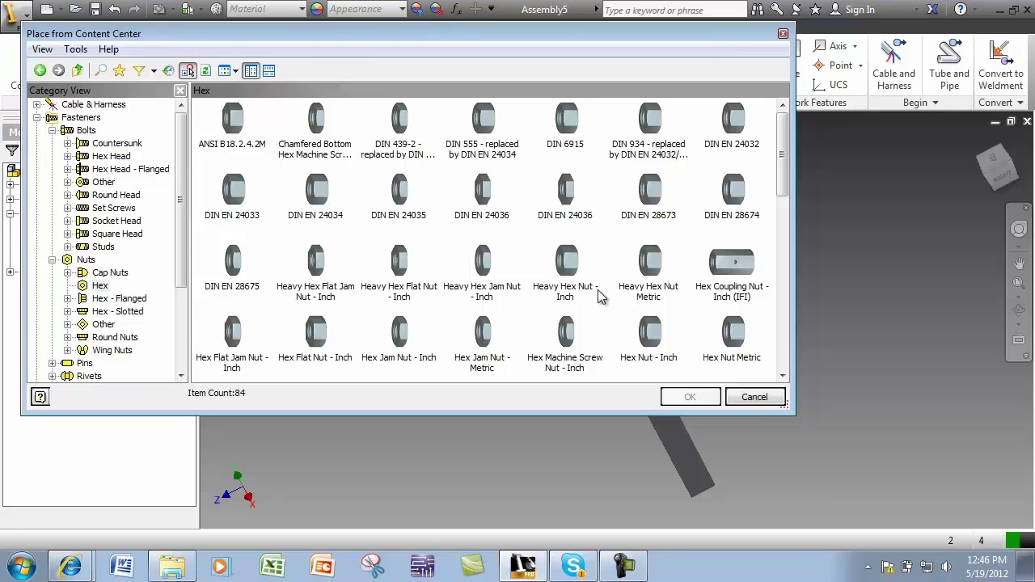
scroll(526, 294, down, 2)
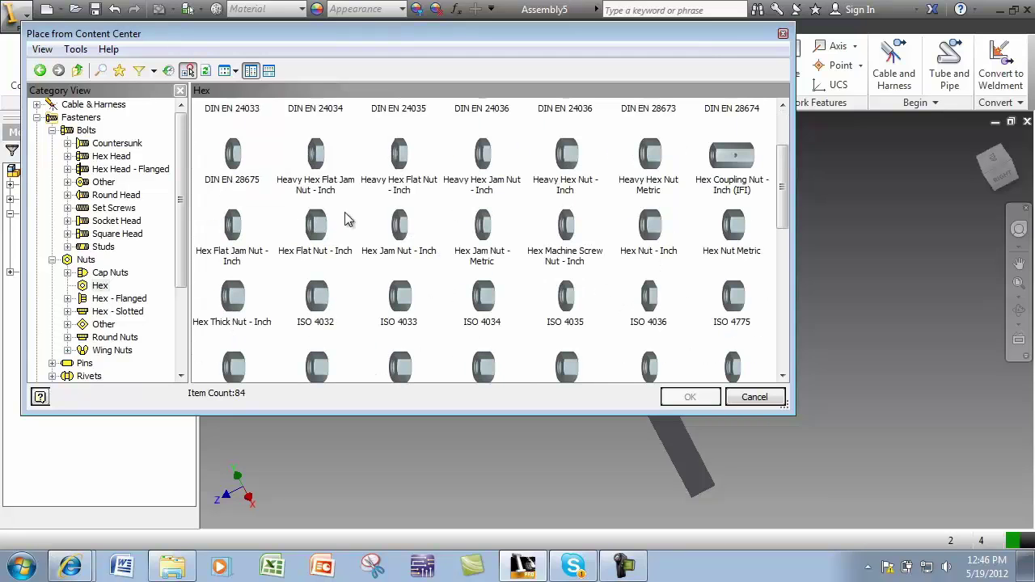
click(576, 157)
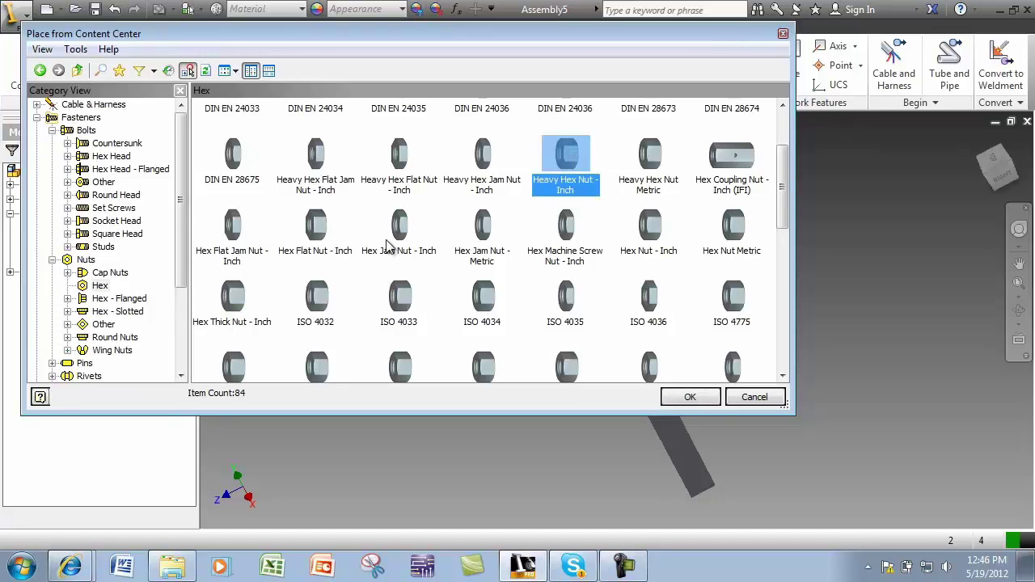
click(650, 231)
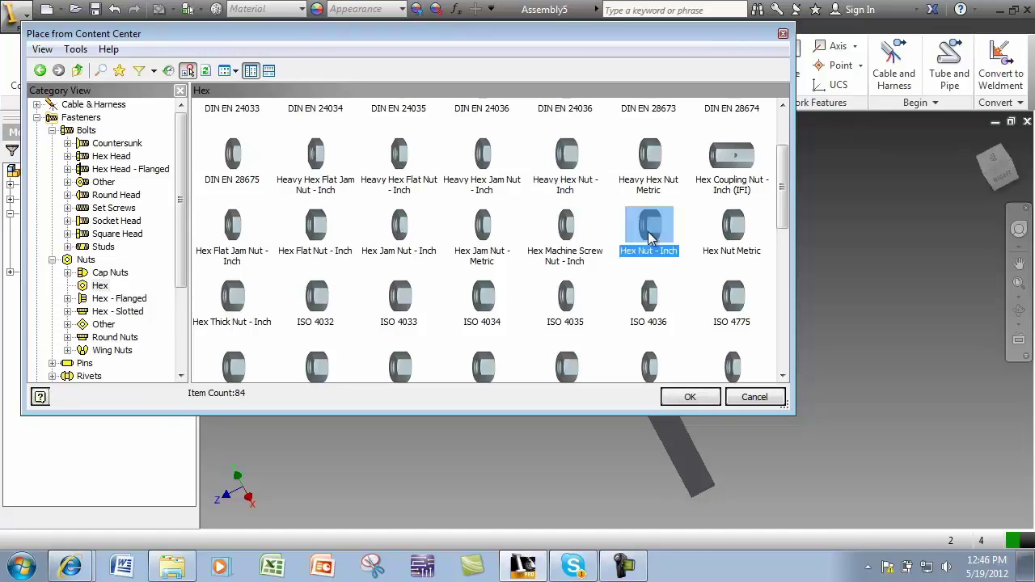
click(690, 397)
Place one standard 1/4 UNC hex nut beside the threaded end of the bolt
click(669, 196)
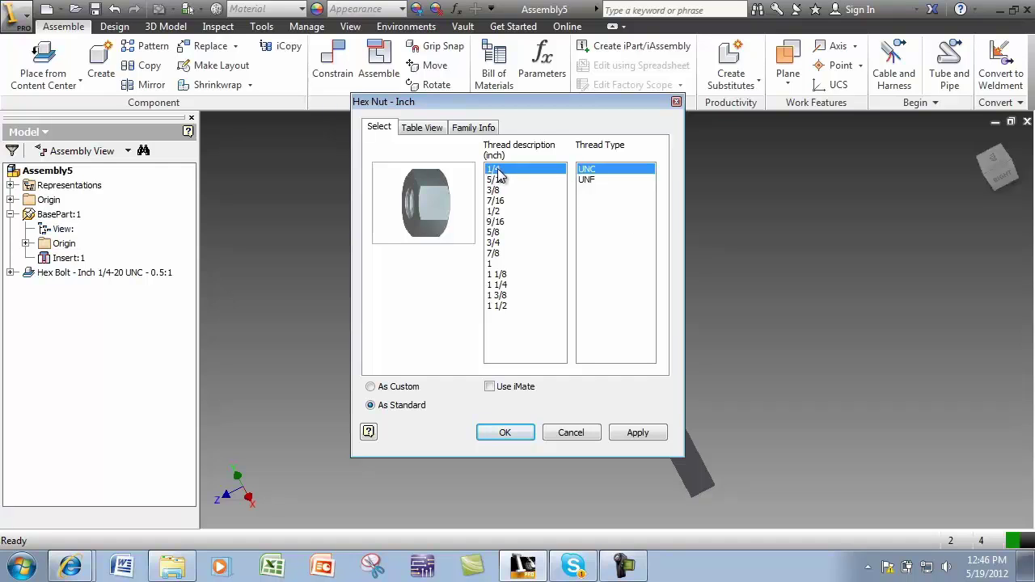
click(507, 435)
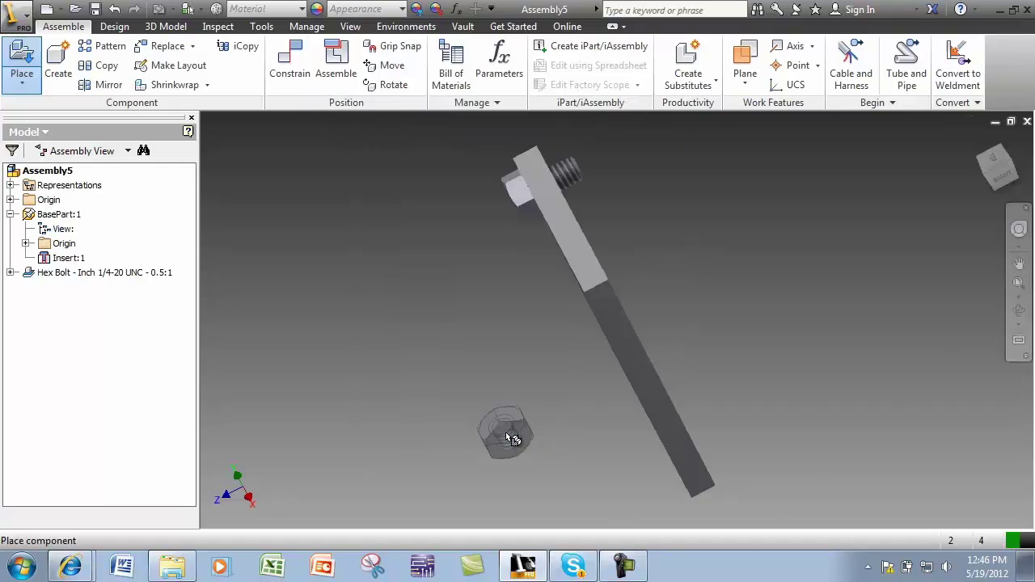
click(648, 172)
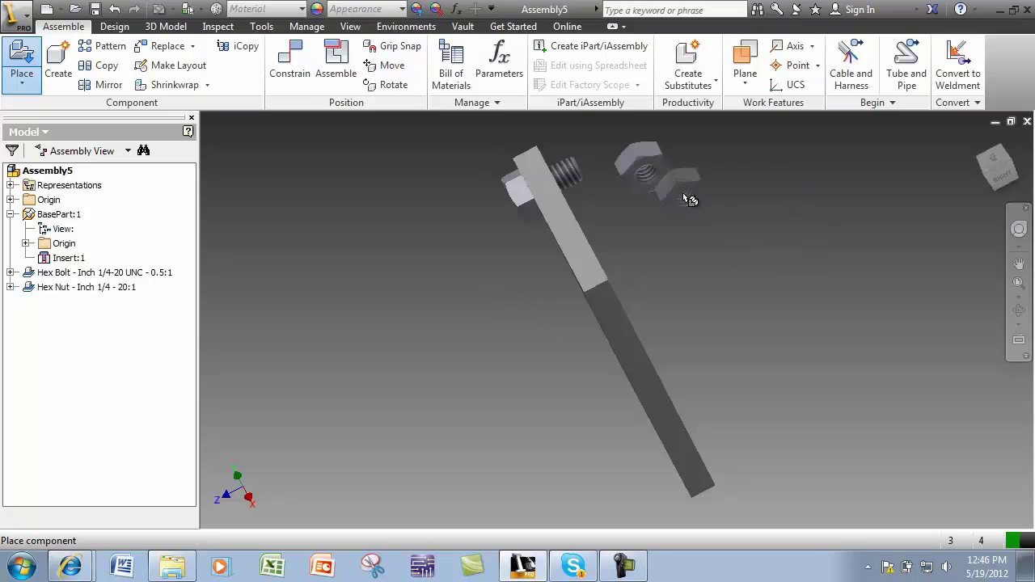
right_click(715, 217)
click(782, 216)
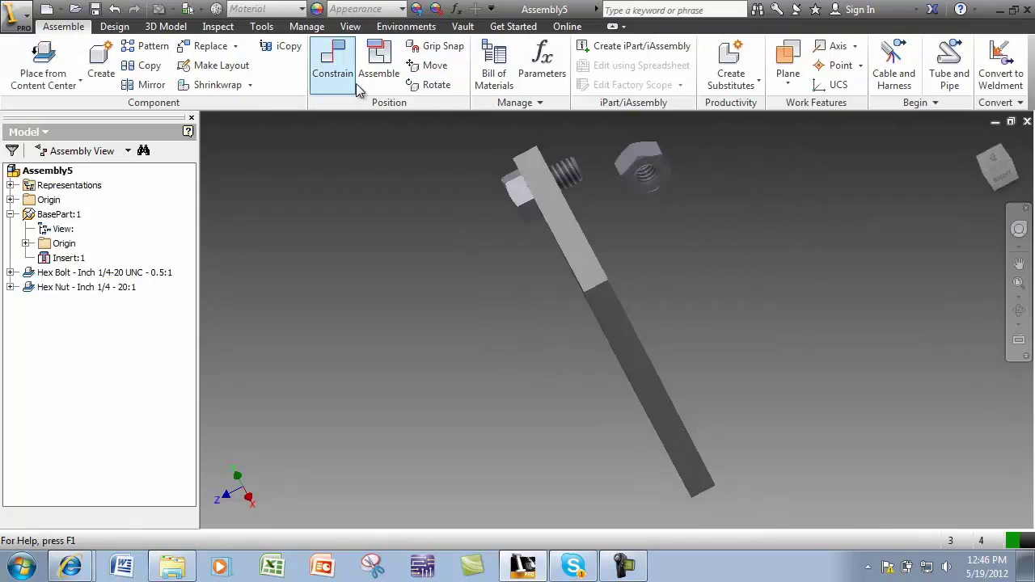
Assemble the hex nut onto the bolt against the back of the base plate with an insert constraint
click(377, 71)
click(649, 173)
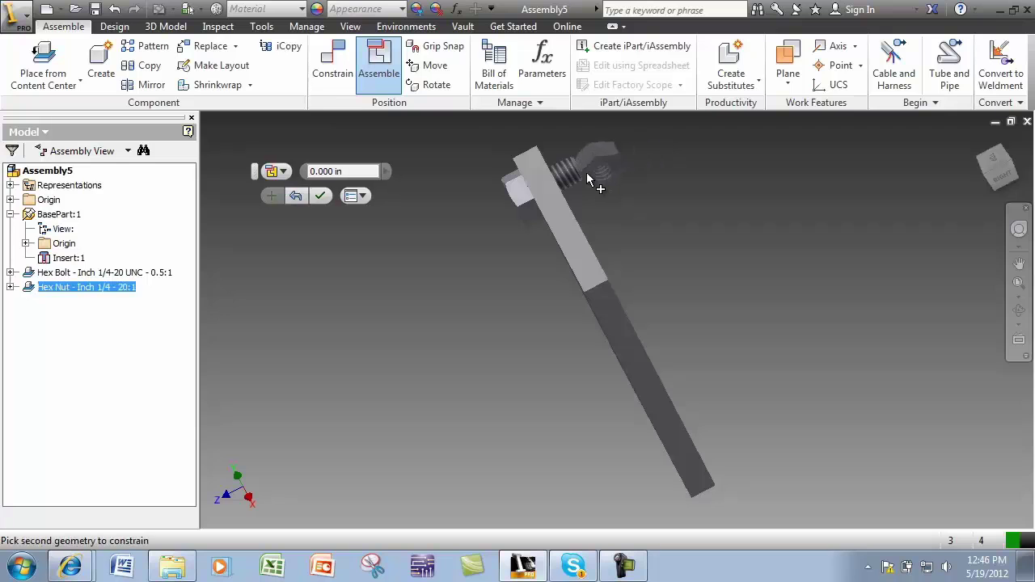
click(556, 188)
click(630, 220)
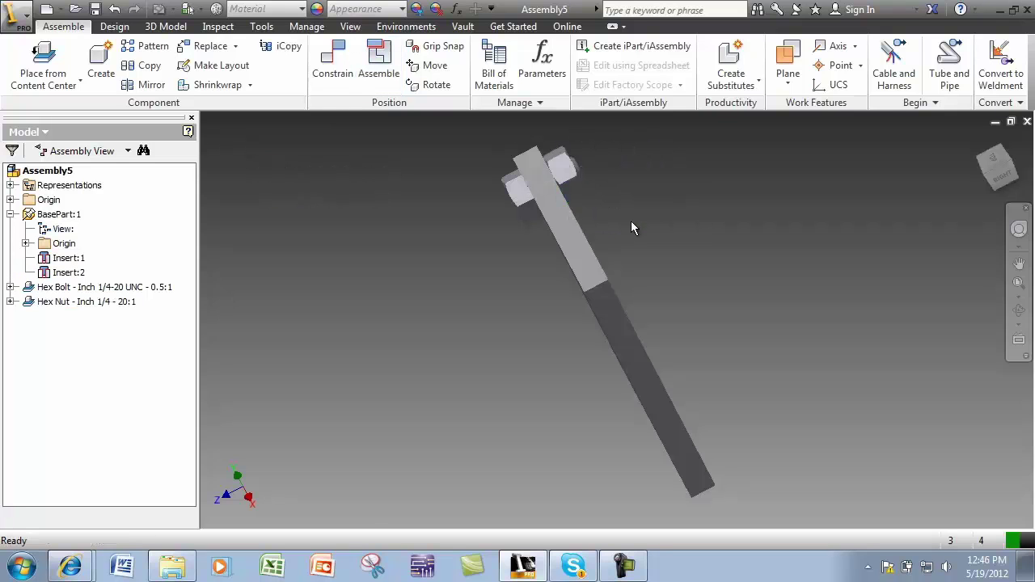
click(986, 173)
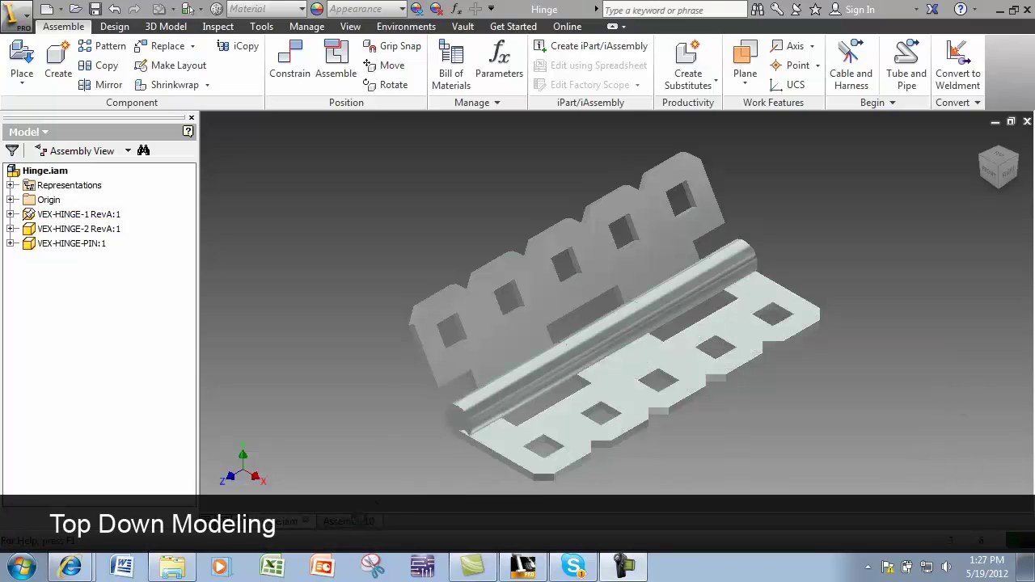
In Assembly10, create an in-place component named puzzlepart from Standard.ipt on the front face of BasePart
click(348, 521)
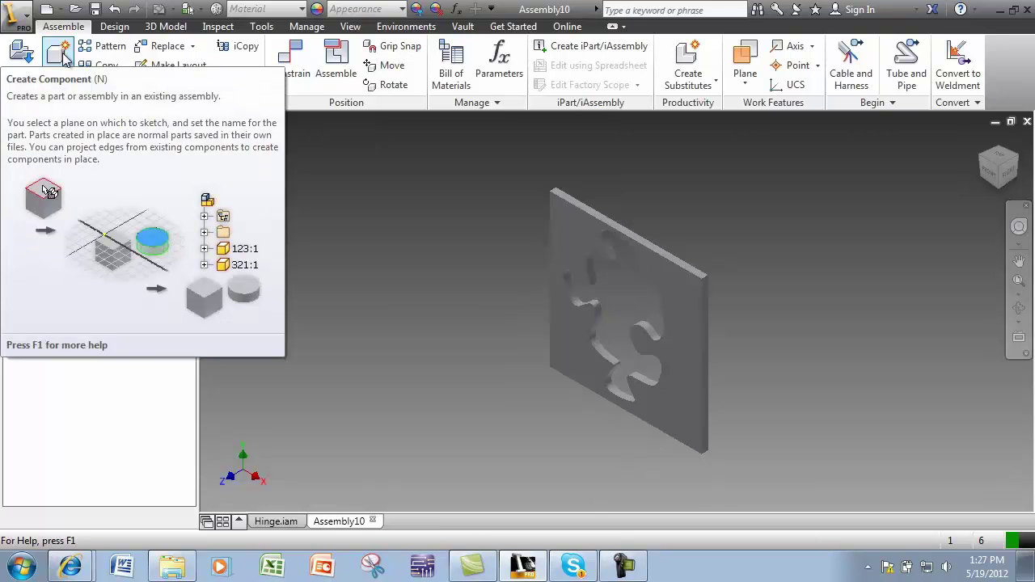
click(63, 58)
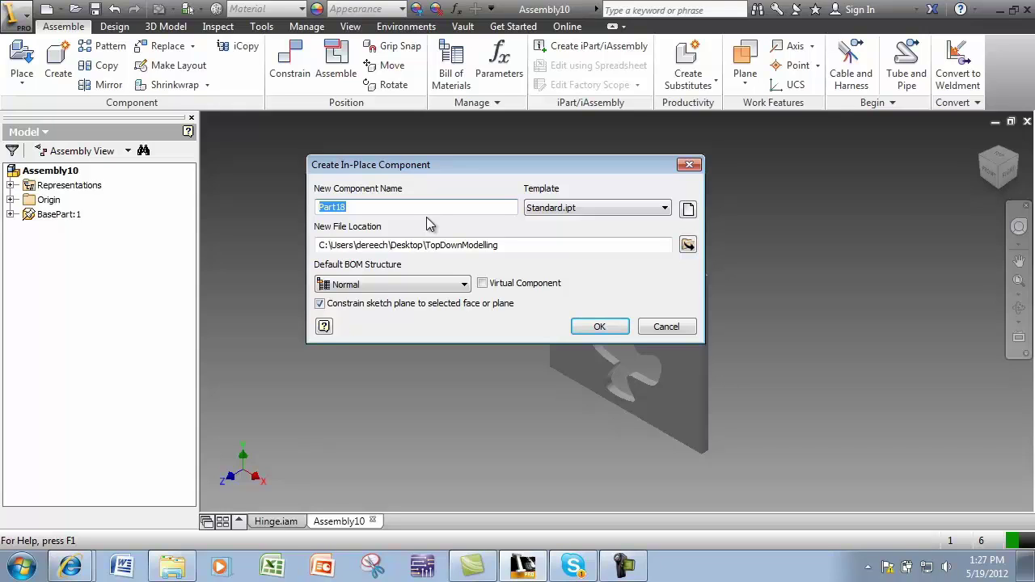
text(puzzle)
text(board)
key(Return)
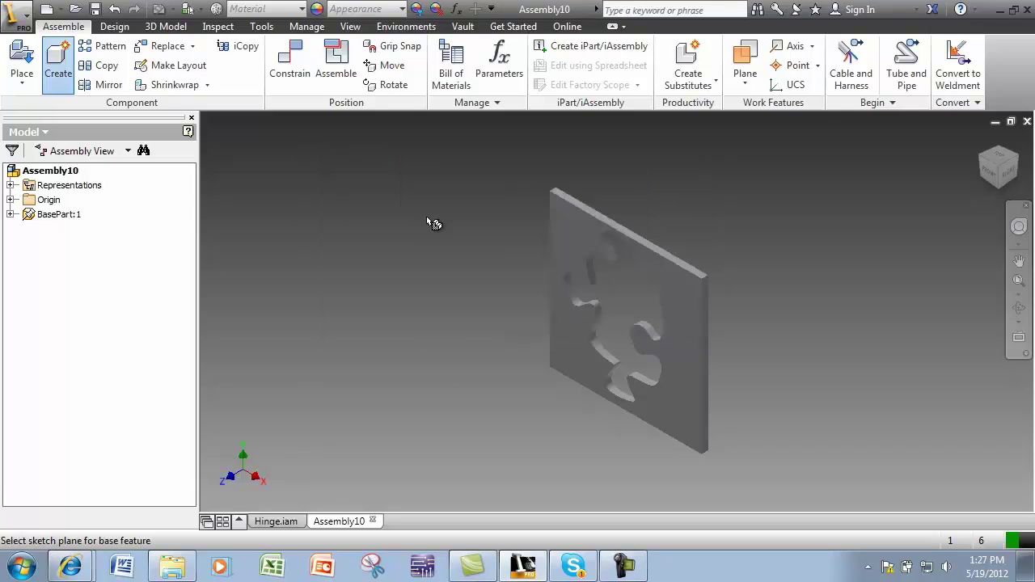
click(685, 298)
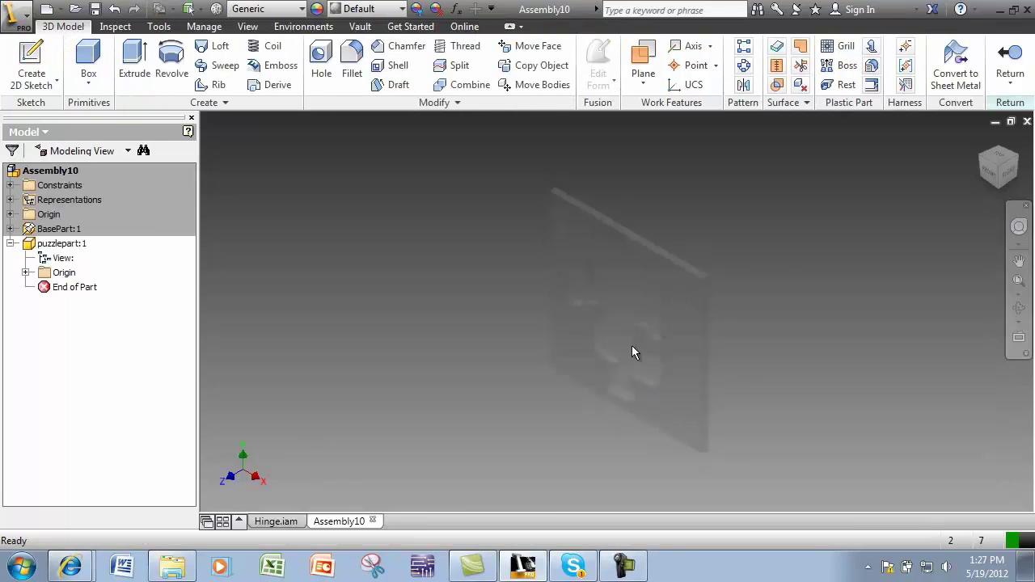
click(992, 173)
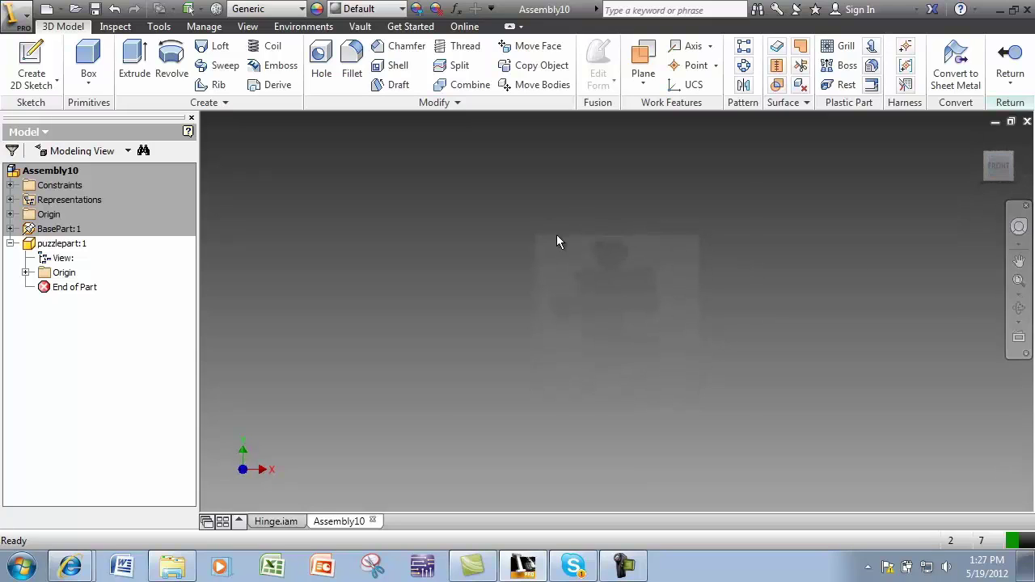
scroll(641, 333, down, 3)
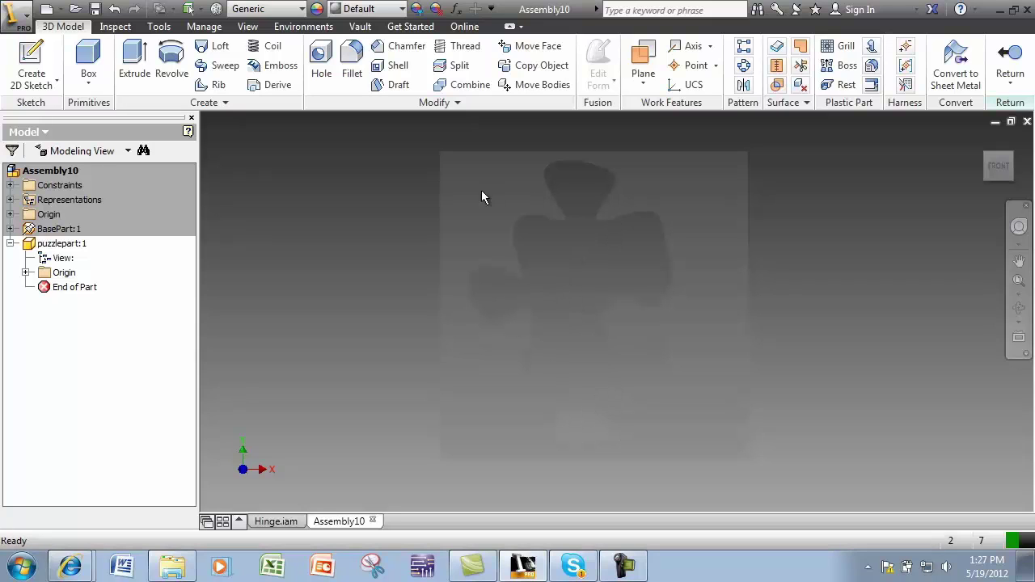
Start a sketch for puzzlepart on BasePart's front face and project the face's outer edges and puzzle-shaped pocket outline into it
click(32, 61)
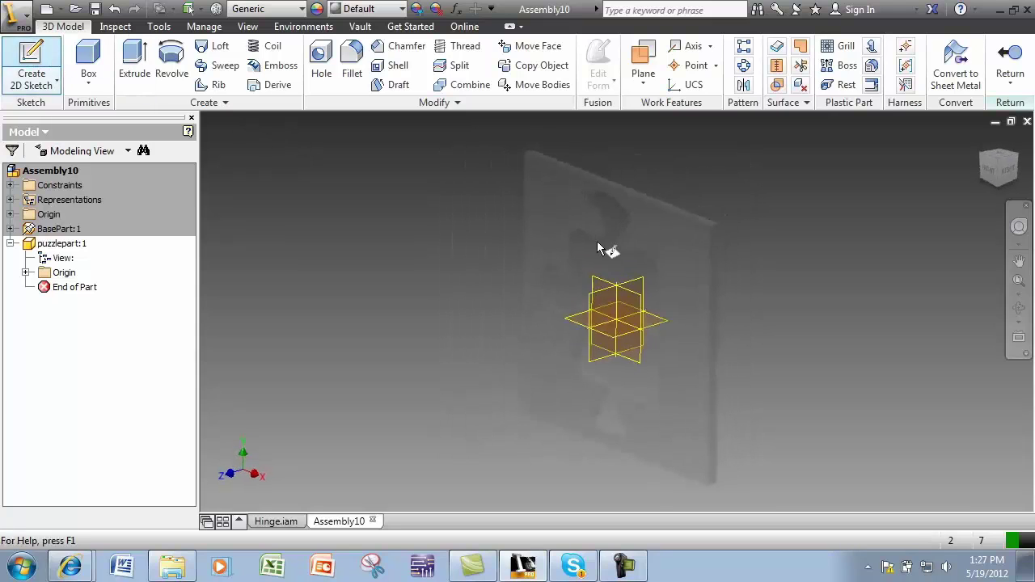
click(670, 242)
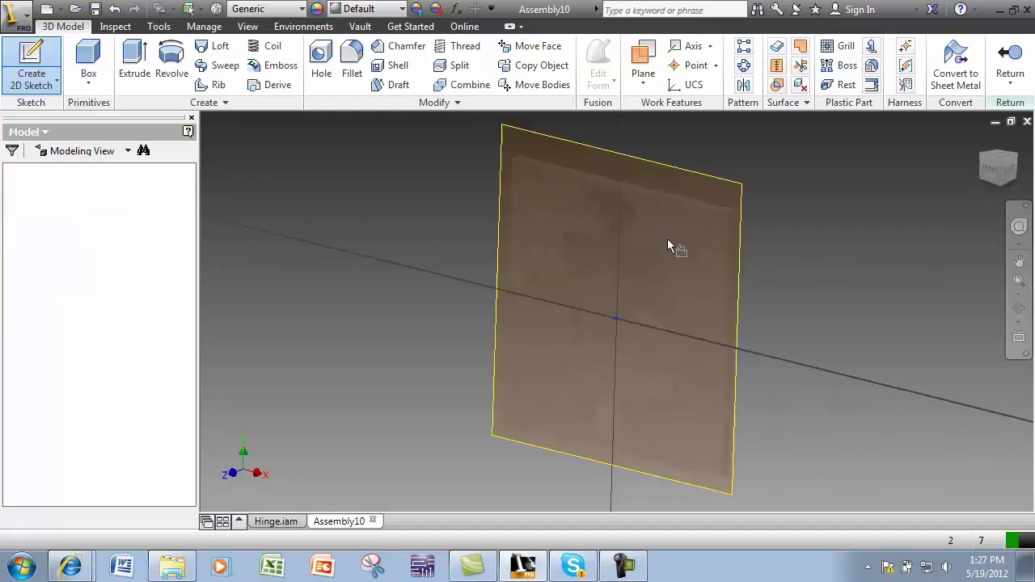
click(351, 66)
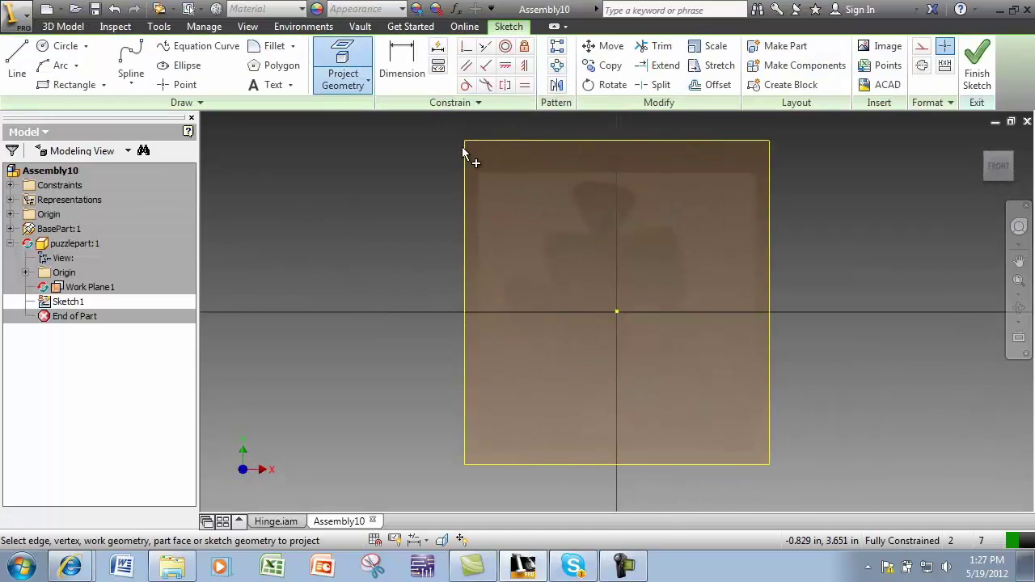
click(525, 200)
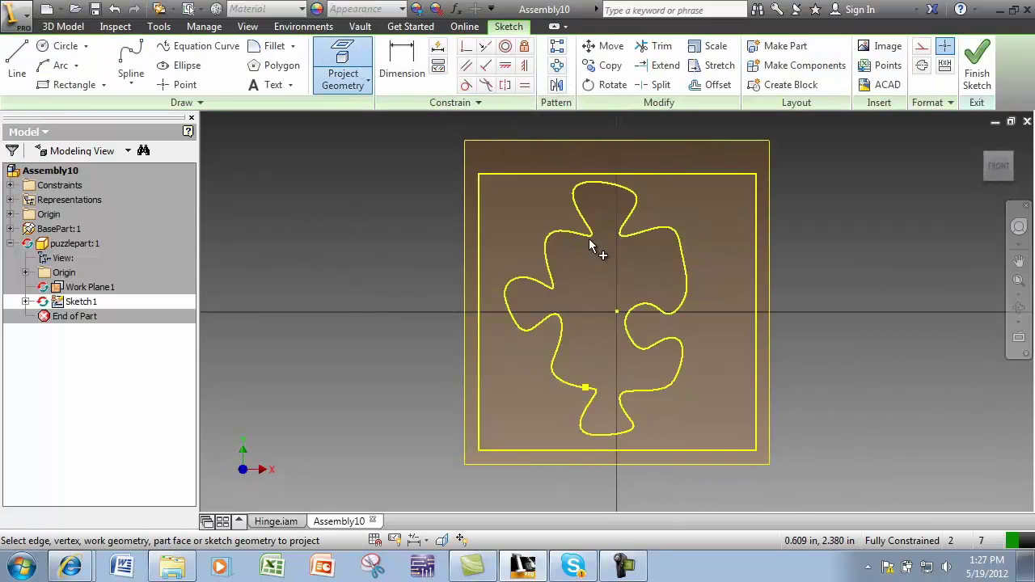
Offset the projected puzzle outline slightly inward to leave a small clearance inside the pocket
click(712, 84)
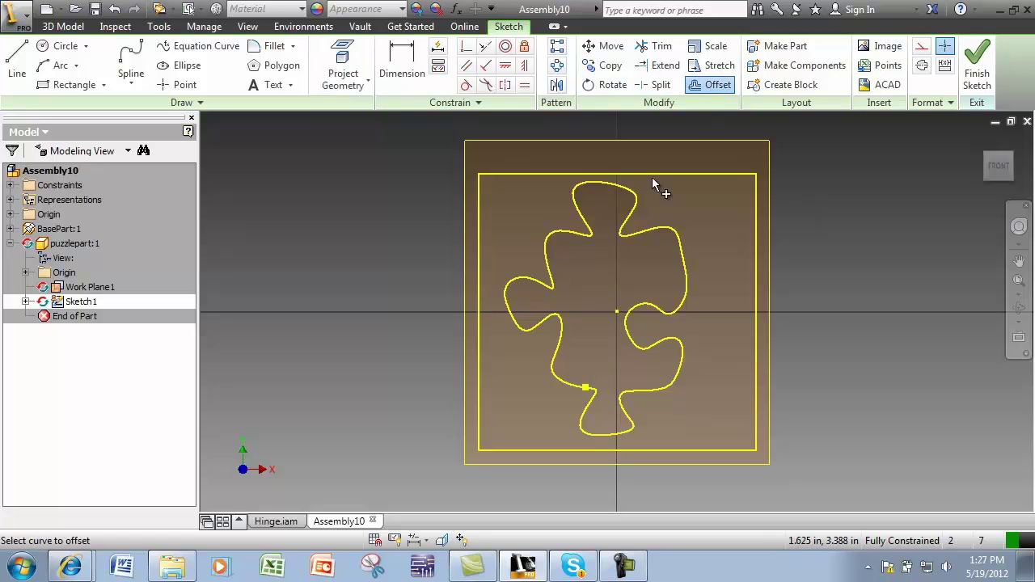
click(625, 236)
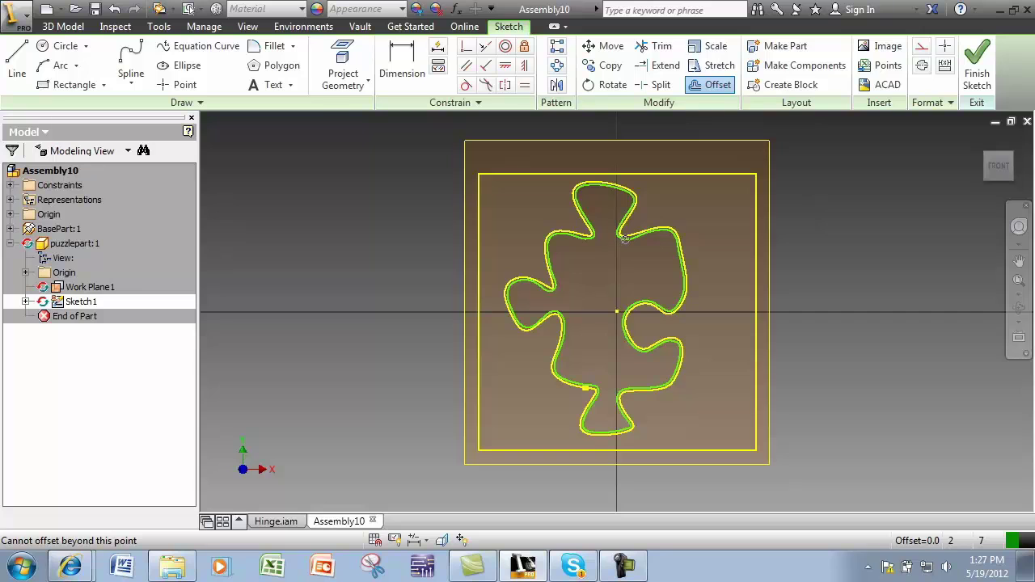
click(621, 238)
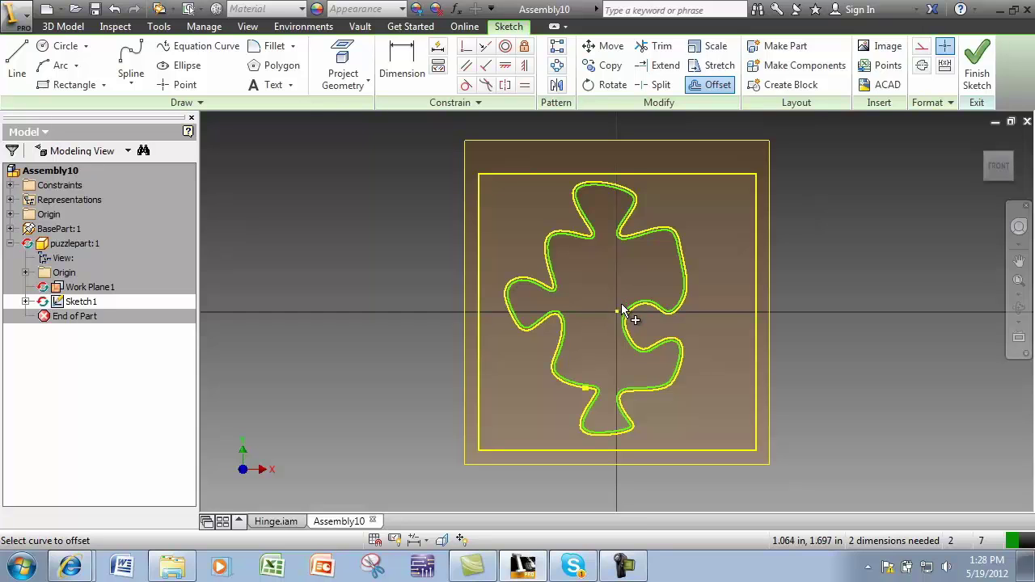
Extrude the inner puzzle profile 1/8 in into the pocket using Direction 2, and return to the assembly
key(e)
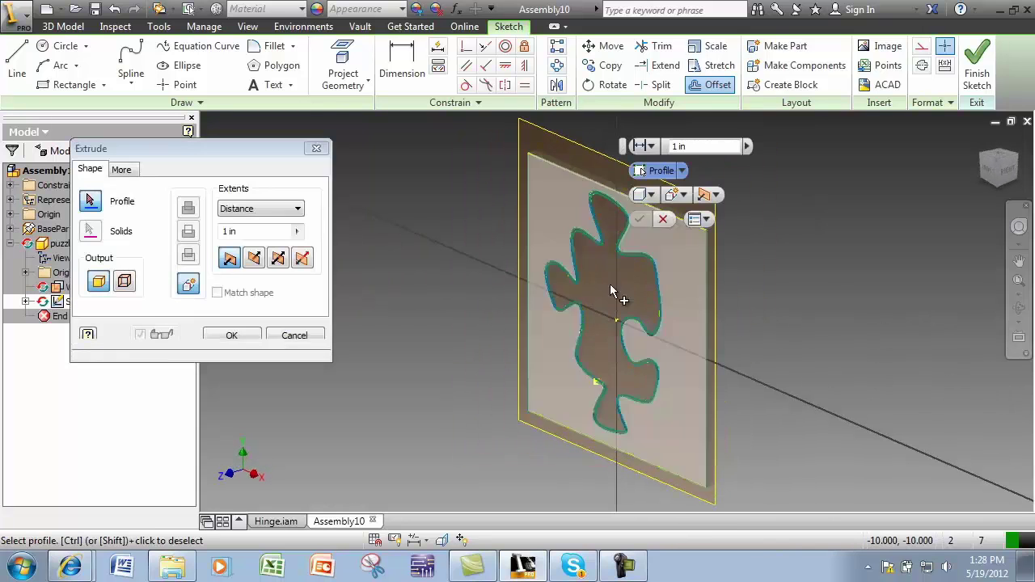
click(613, 287)
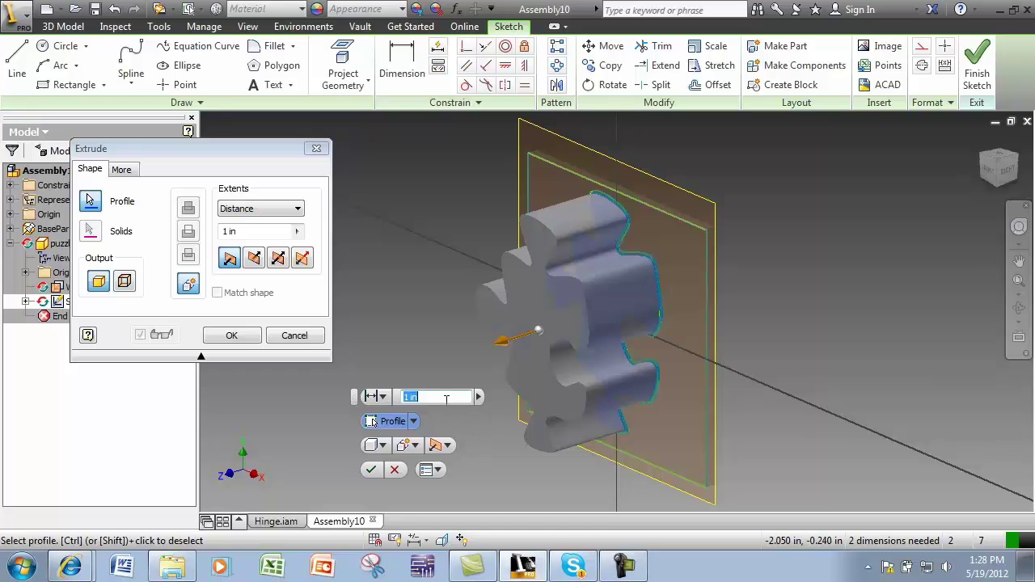
text(1/8)
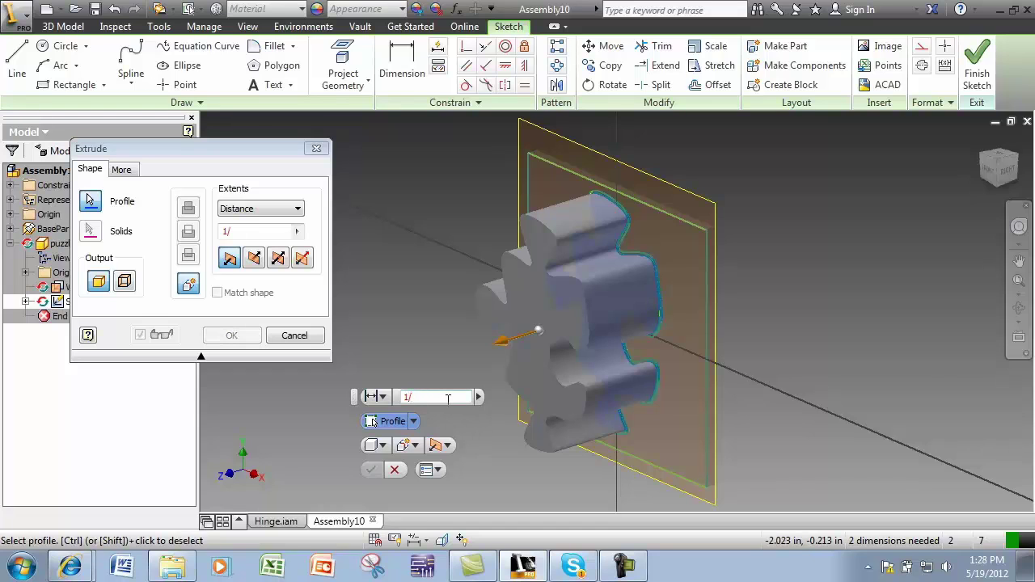
click(437, 450)
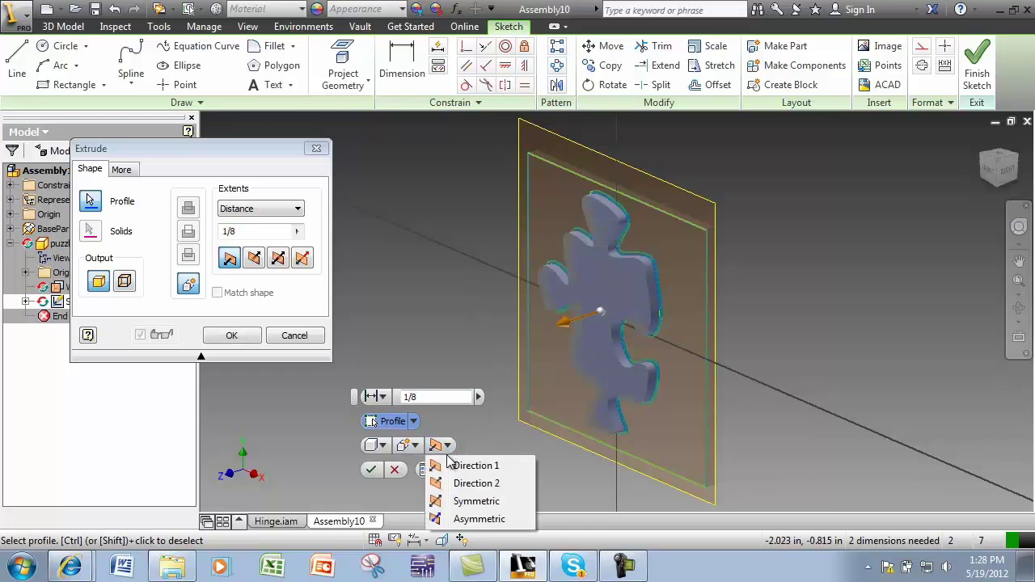
click(427, 481)
click(372, 470)
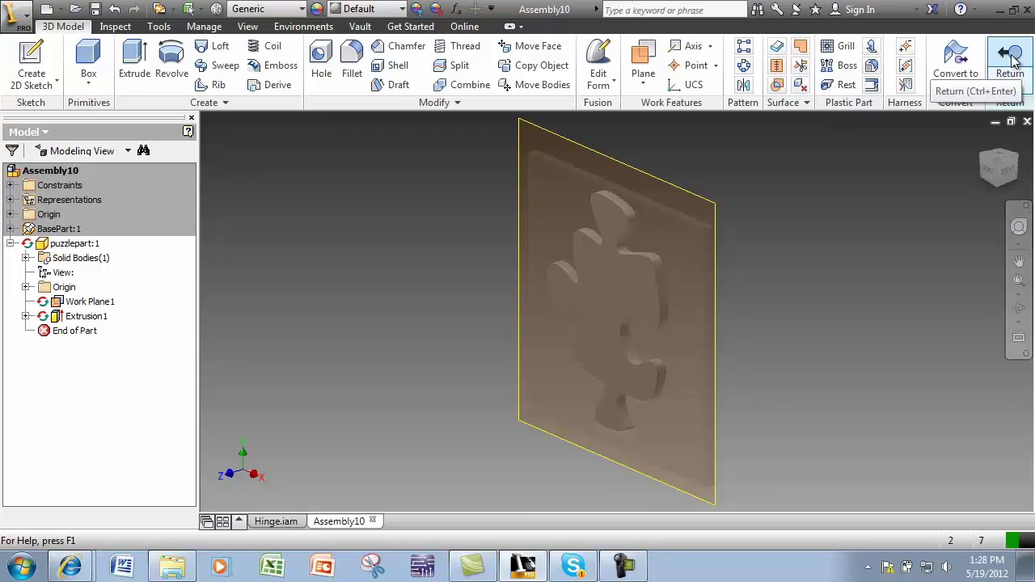
click(1011, 61)
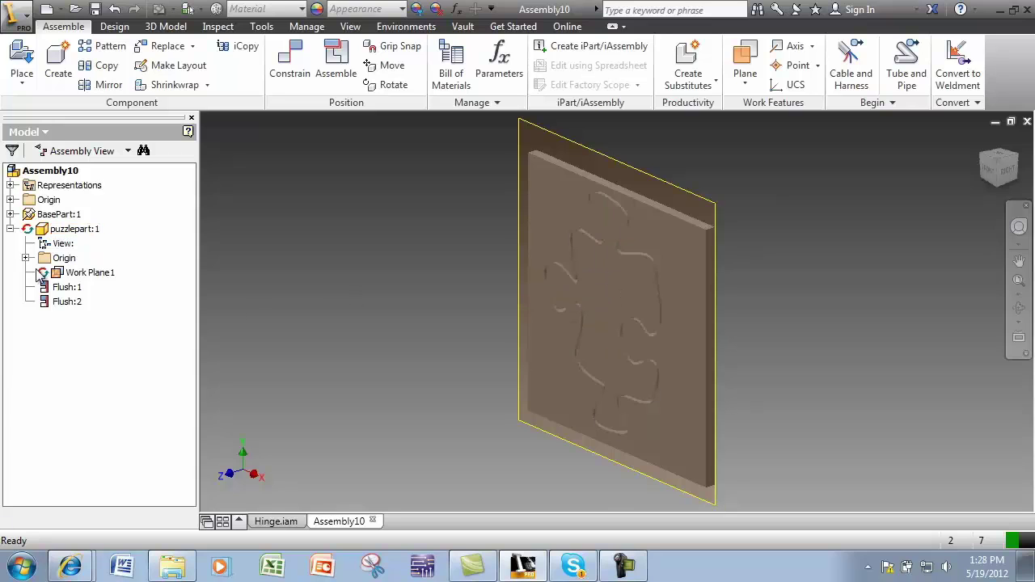
Activate BasePart in the assembly and open Sketch3 under Extrusion2 for editing
click(11, 230)
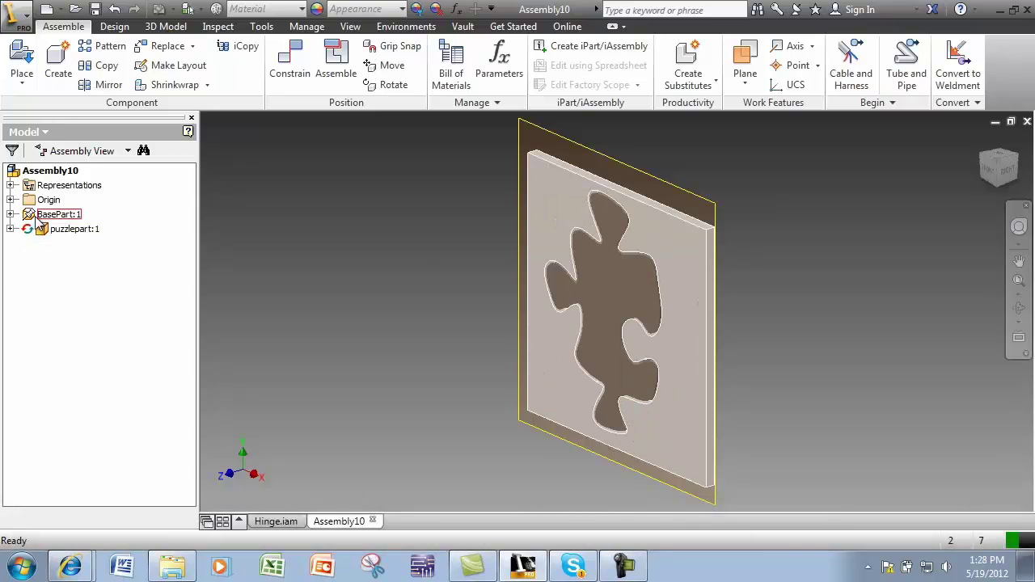
double_click(35, 216)
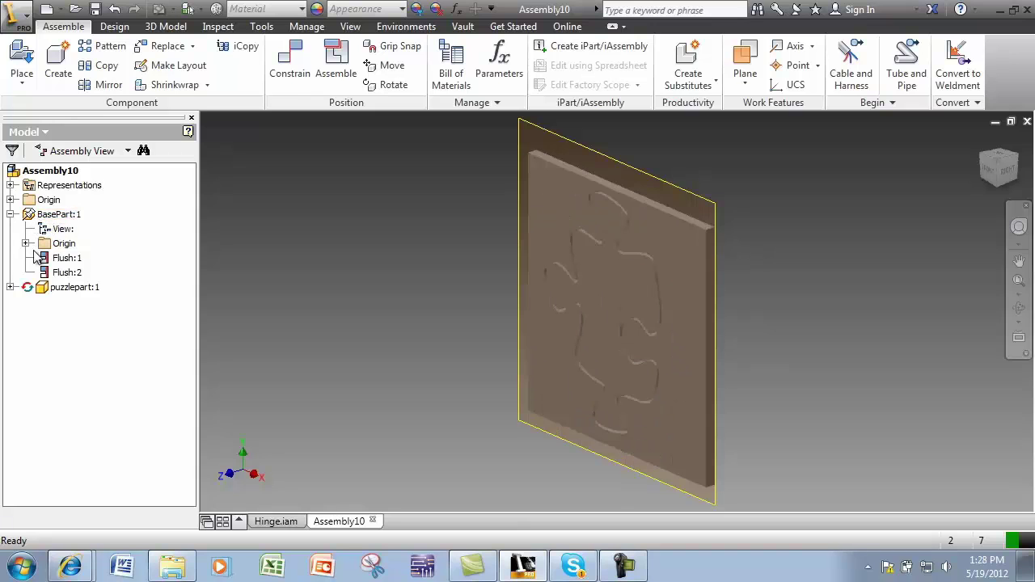
double_click(34, 217)
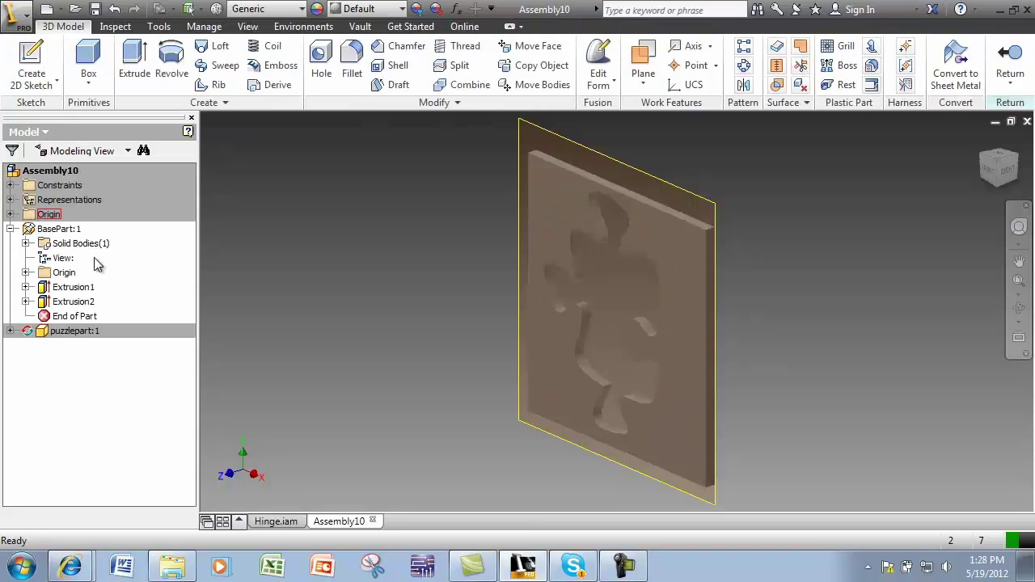
click(25, 302)
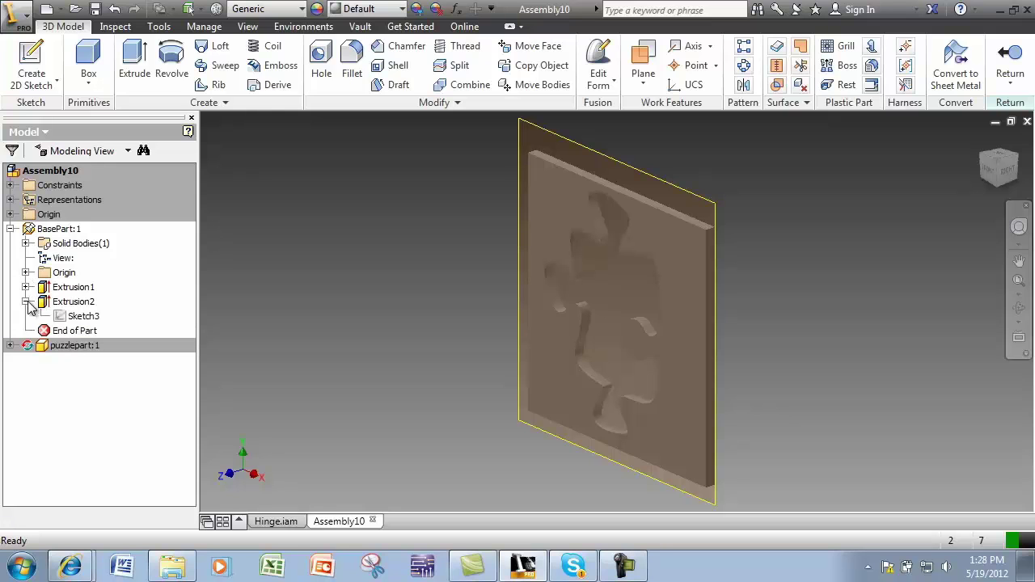
double_click(81, 316)
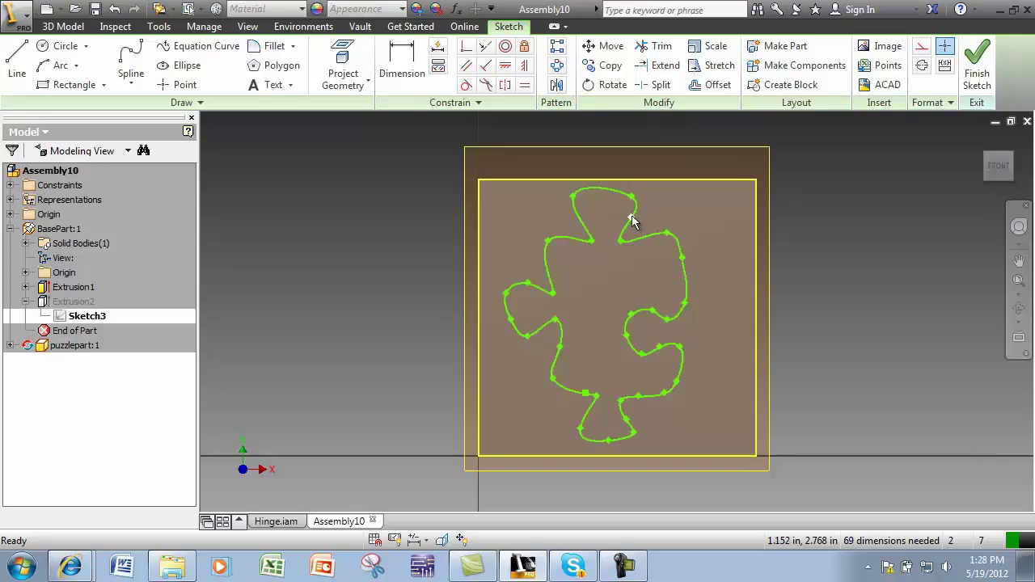
Move the spline point on the right side of the pocket's upper knob outward, finish the sketch and return to the assembly
drag(632, 215, 653, 213)
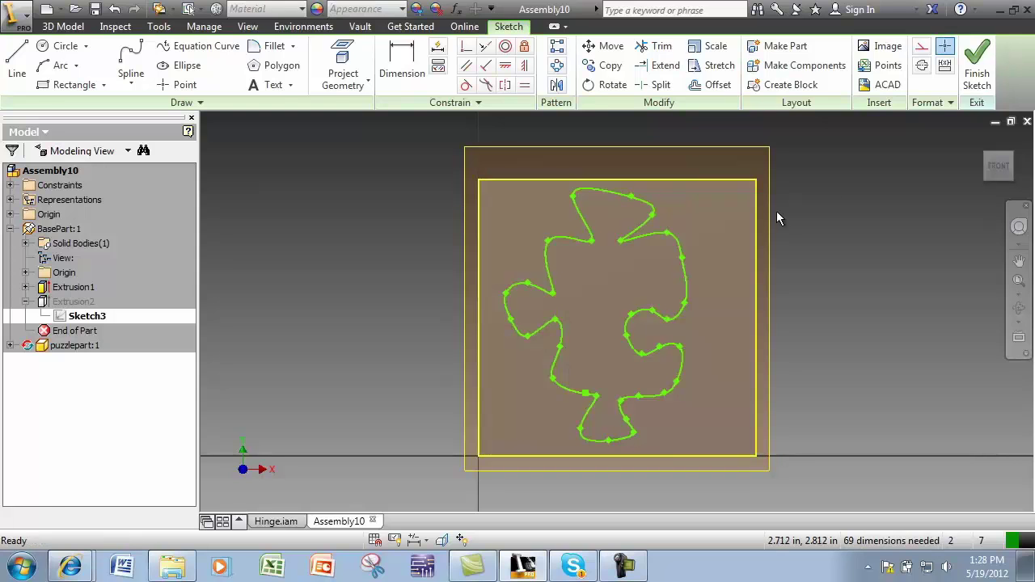
click(977, 65)
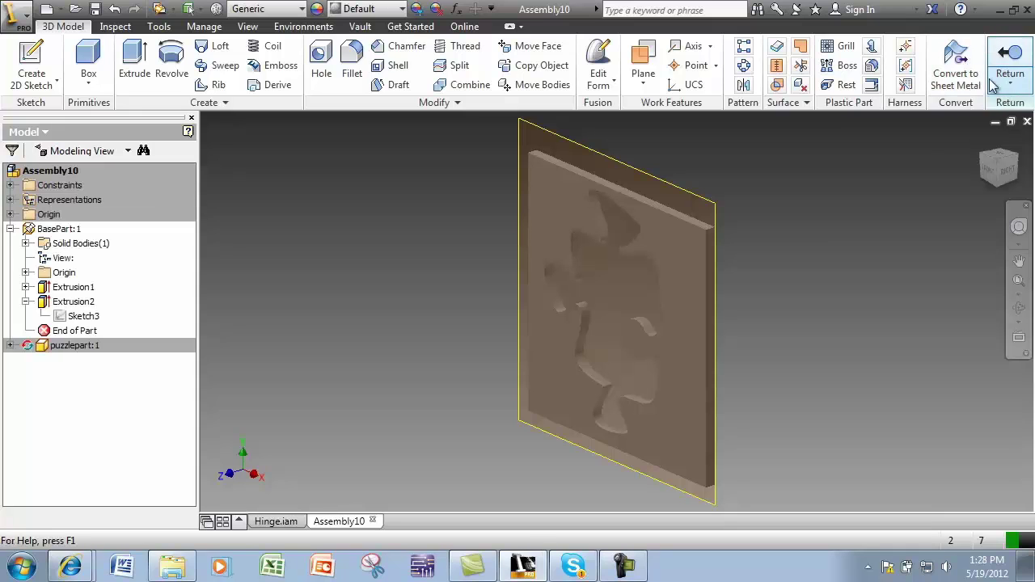
click(990, 174)
scroll(623, 275, up, 3)
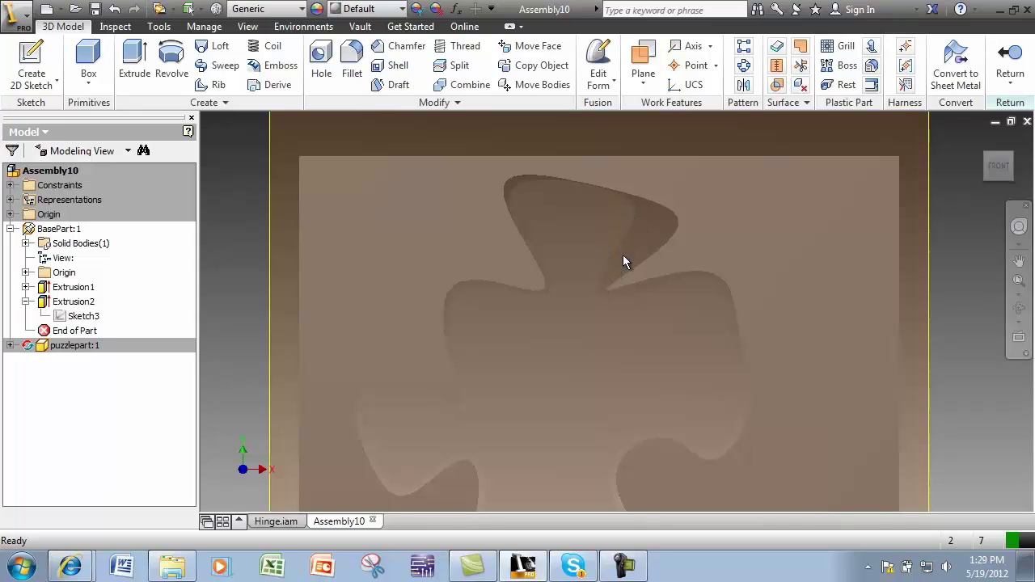
click(1011, 56)
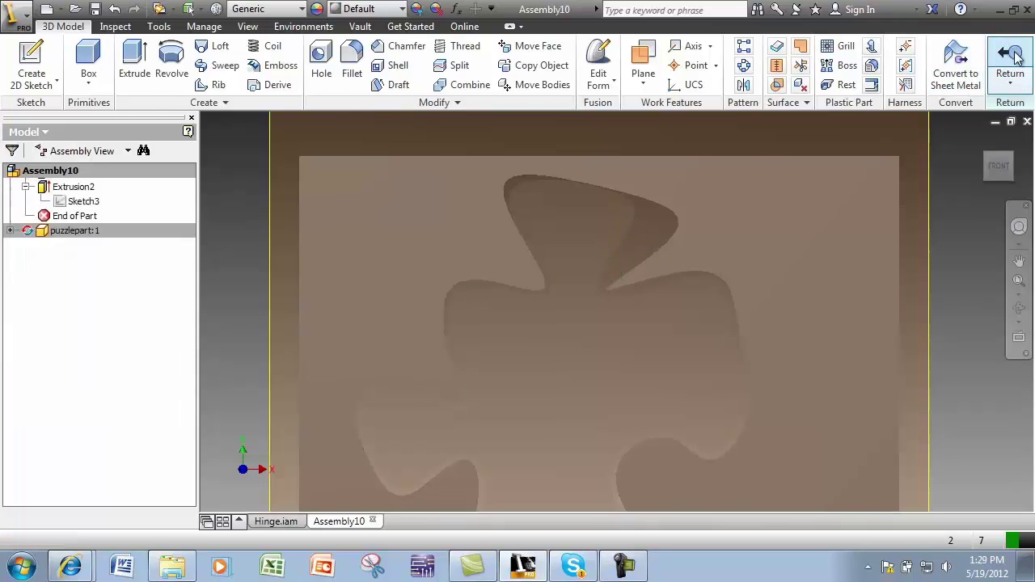